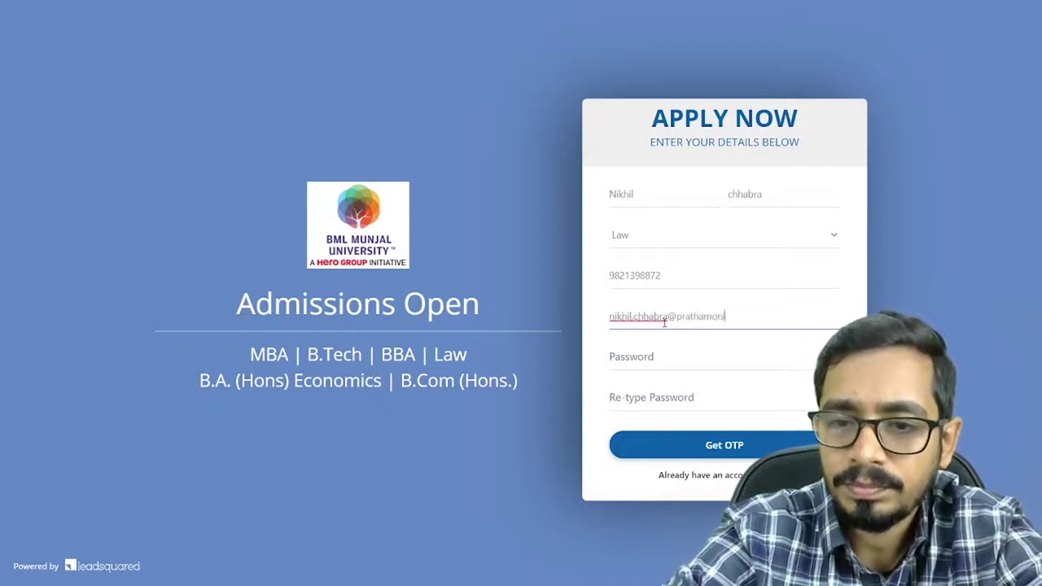
# Complete the applicant's e-mail, enter and retype the account password, and request the OTP for the Law application
pyautogui.write('ine.com')
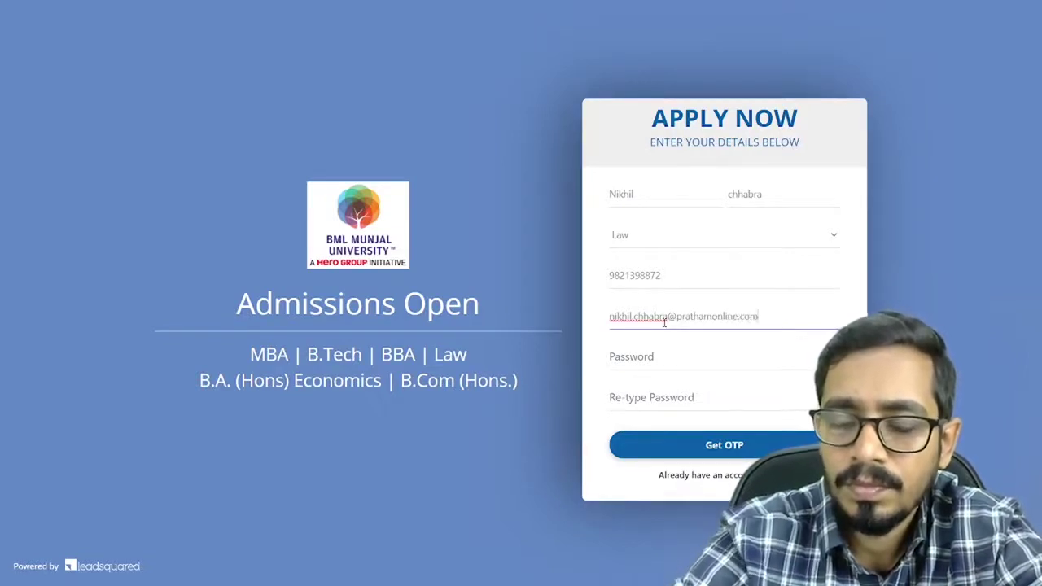
pyautogui.click(645, 356)
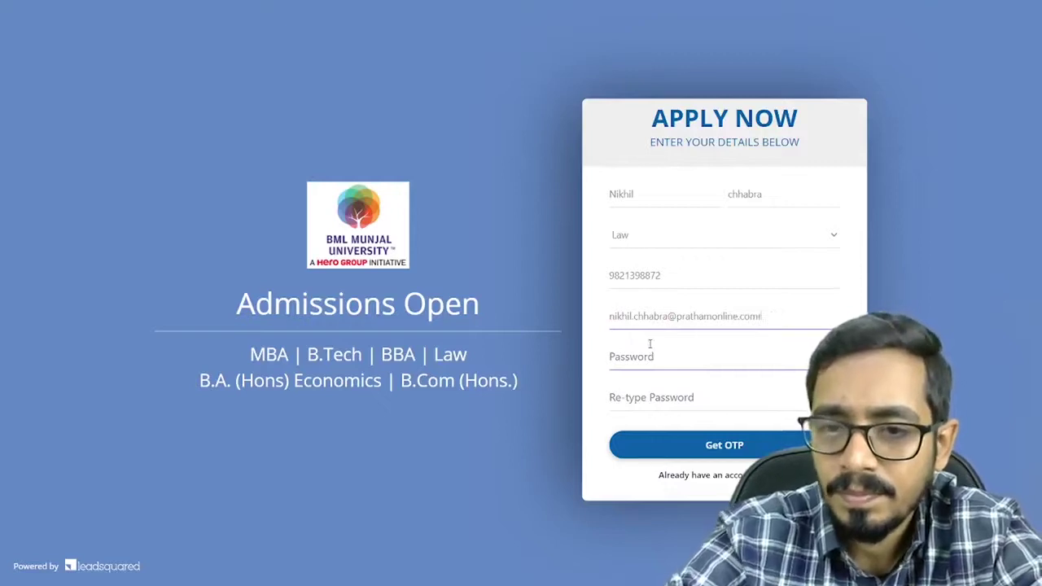
pyautogui.click(636, 361)
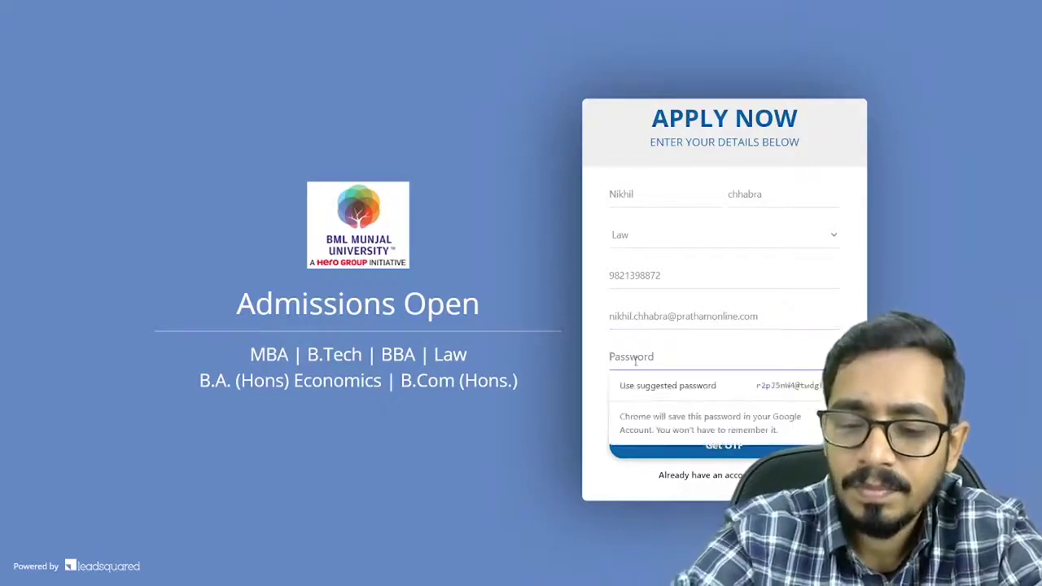
pyautogui.write('••••••••••')
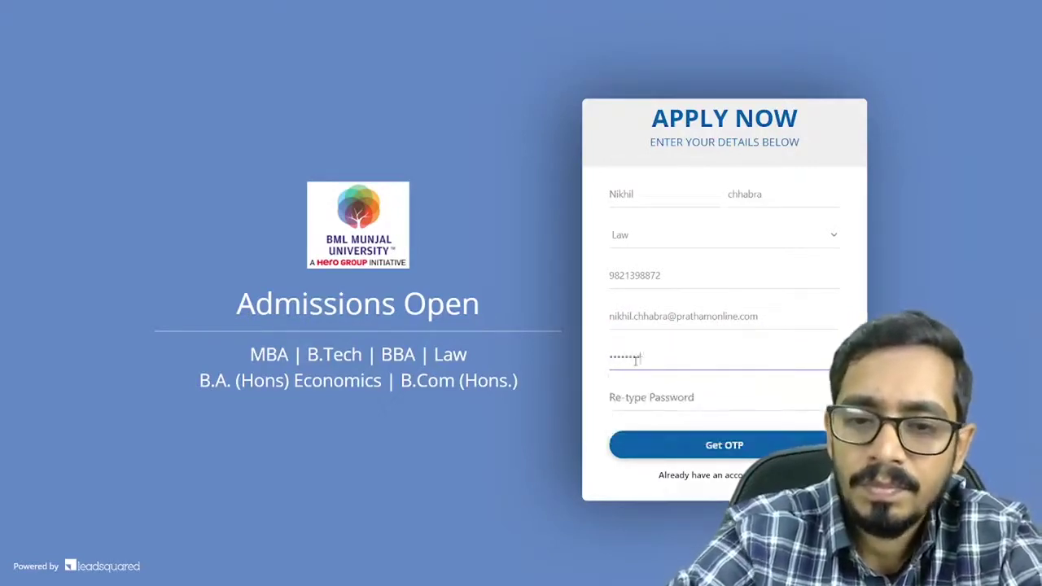
pyautogui.click(626, 399)
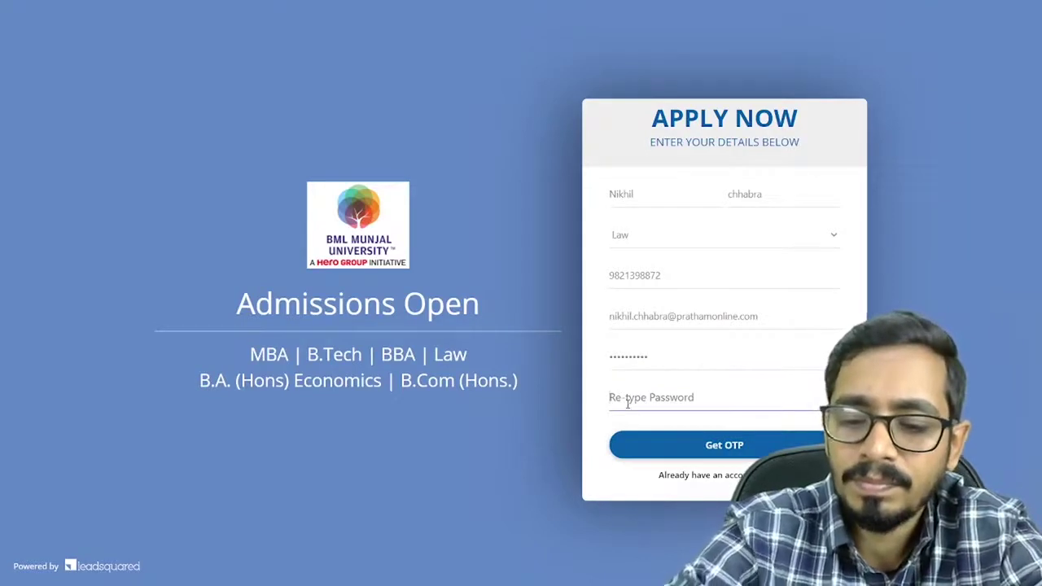
pyautogui.write('••••••••••')
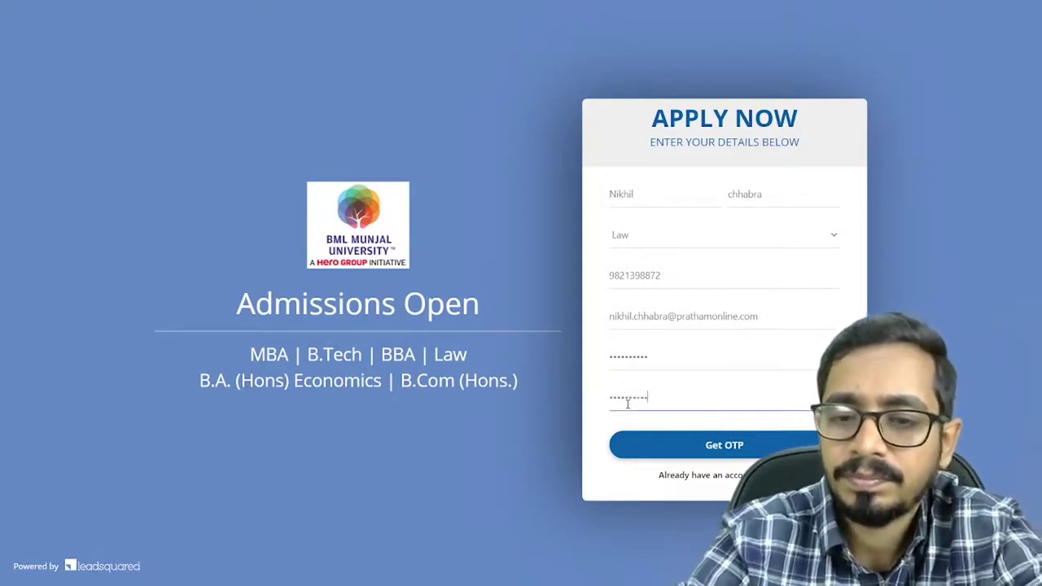
pyautogui.click(702, 445)
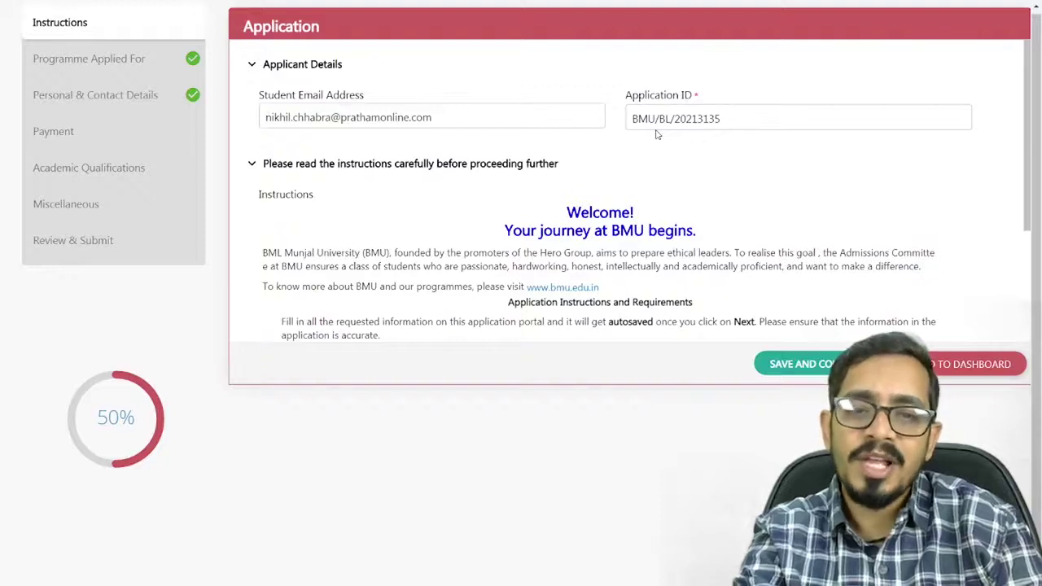
# Continue past the instructions, set the Law programme preference to B.B.A., LLB (Hons.), and save the programme choice
pyautogui.click(797, 365)
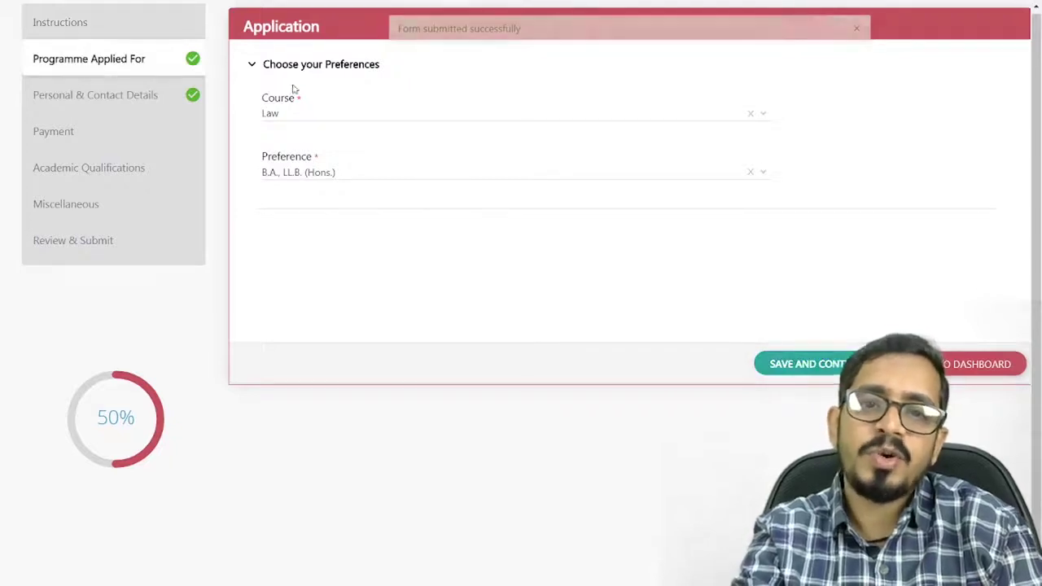
pyautogui.click(313, 176)
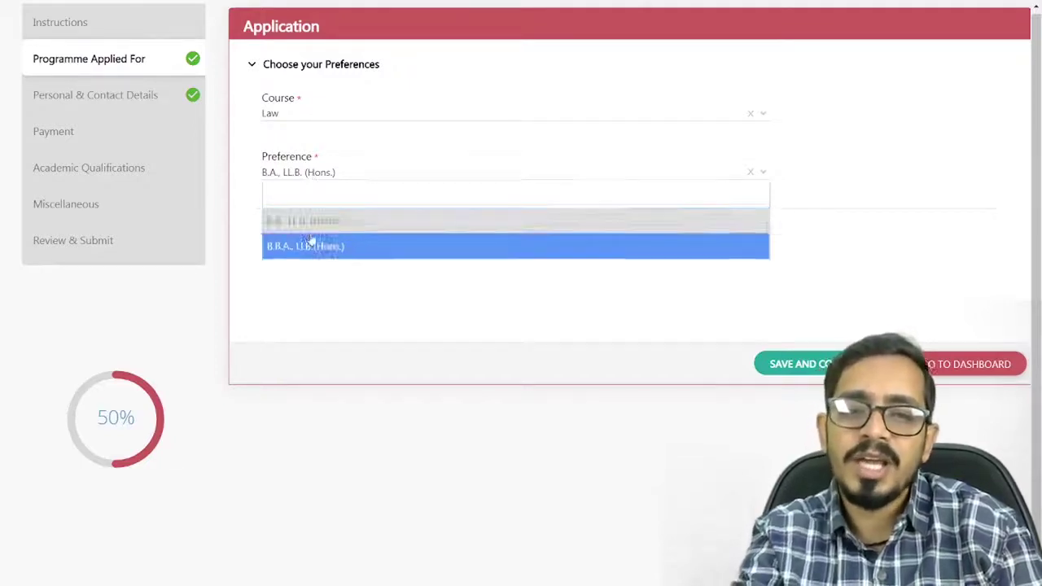
pyautogui.click(310, 248)
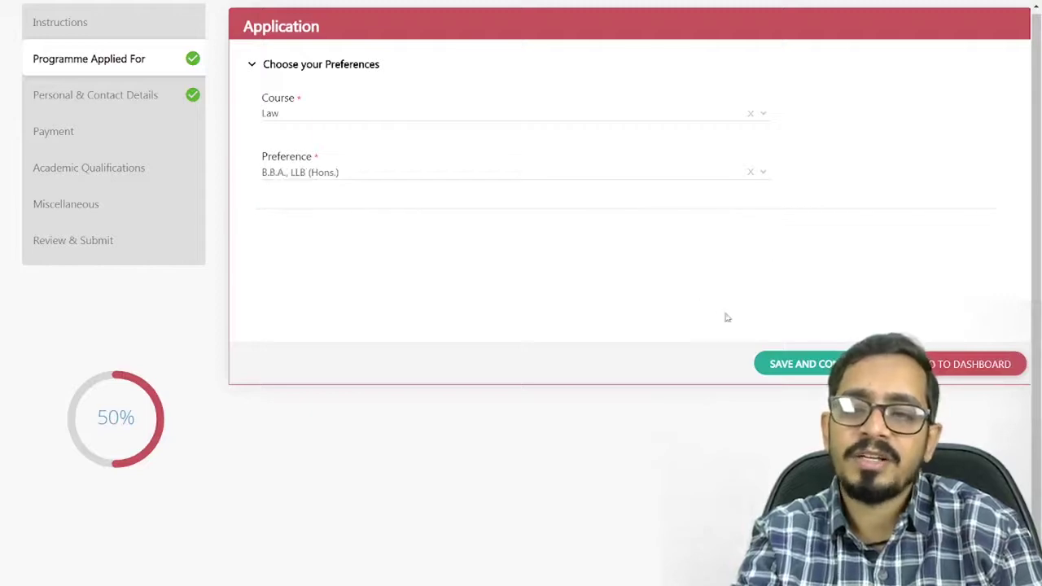
pyautogui.click(810, 366)
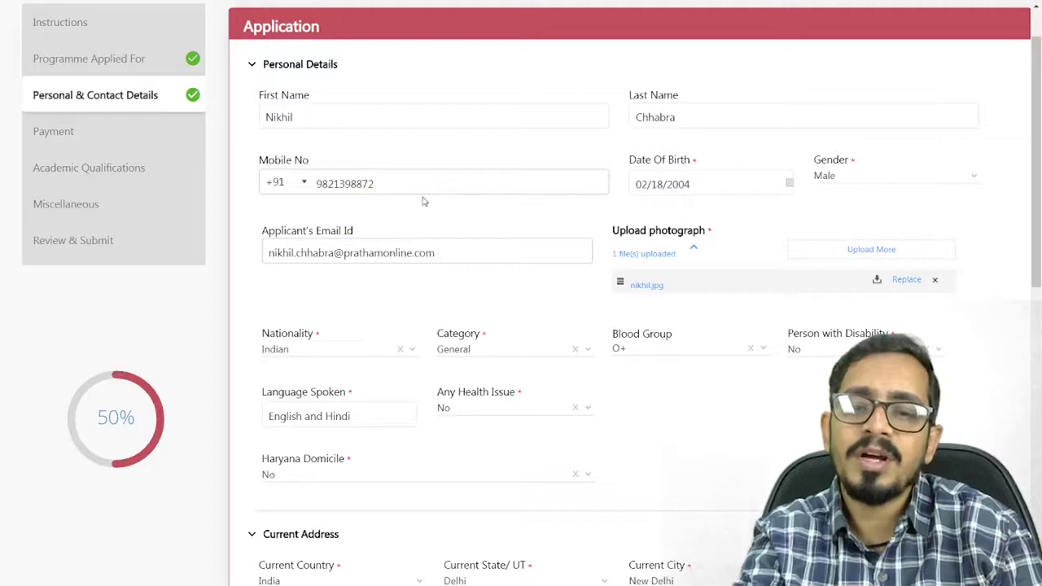
# Look over the personal details, including the uploaded photograph and the options available for Category
pyautogui.moveTo(1039, 216)
pyautogui.mouseDown()
pyautogui.moveTo(1039, 286)
pyautogui.moveTo(1039, 200)
pyautogui.moveTo(1039, 222)
pyautogui.mouseUp()
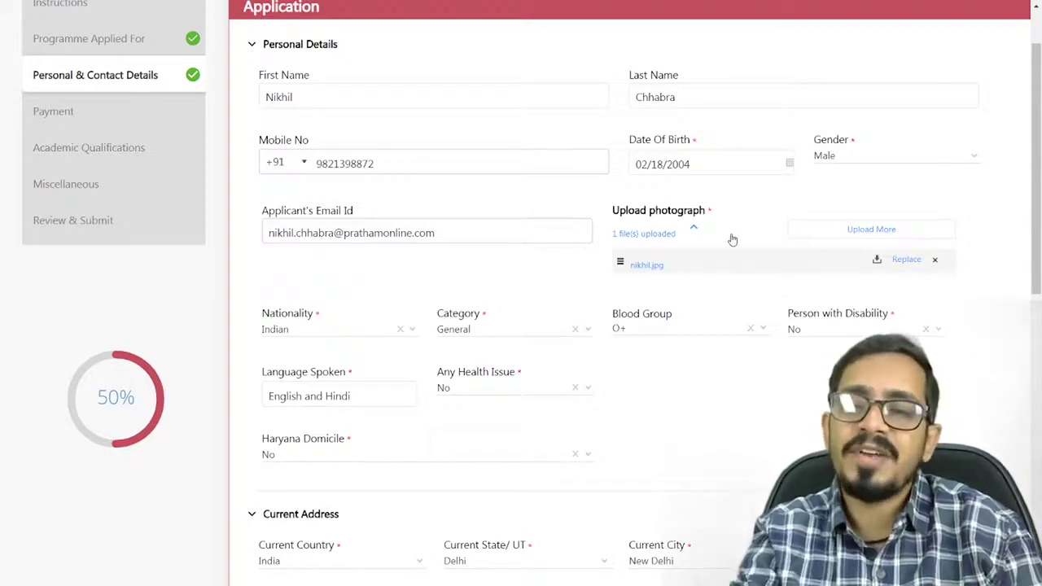
pyautogui.scroll(-2, 669, 227)
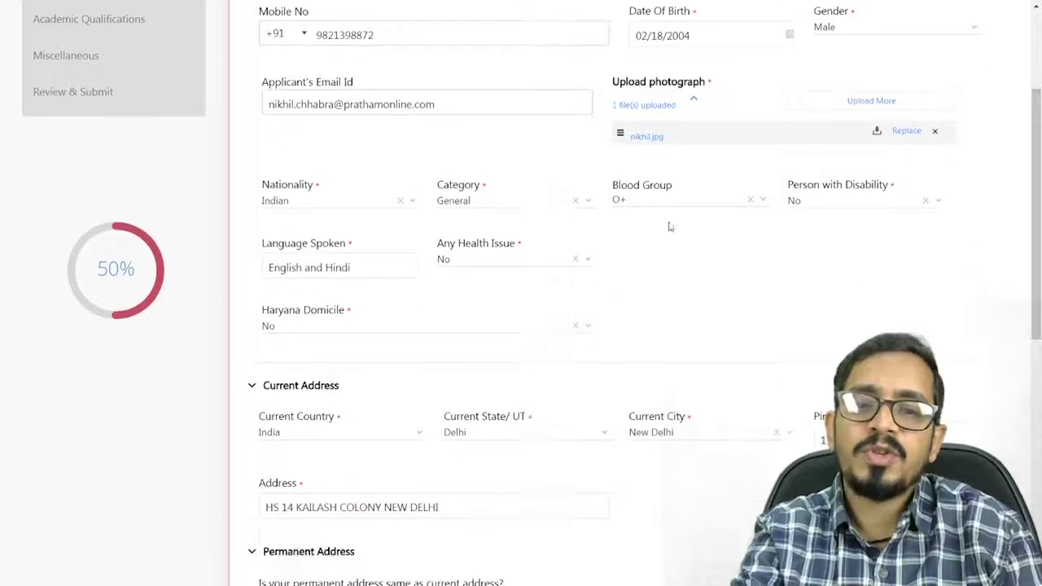
pyautogui.click(461, 208)
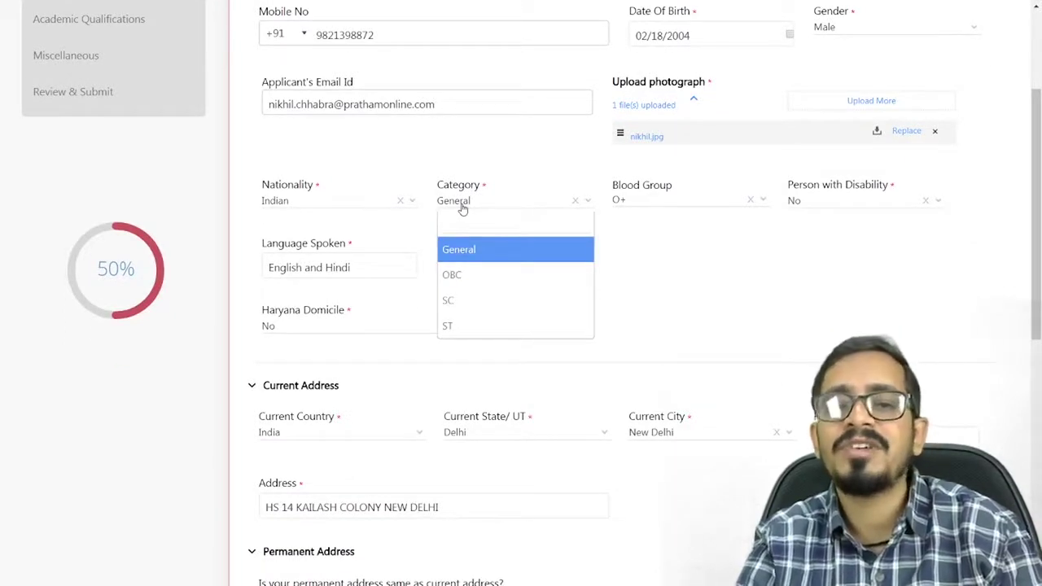
pyautogui.click(461, 208)
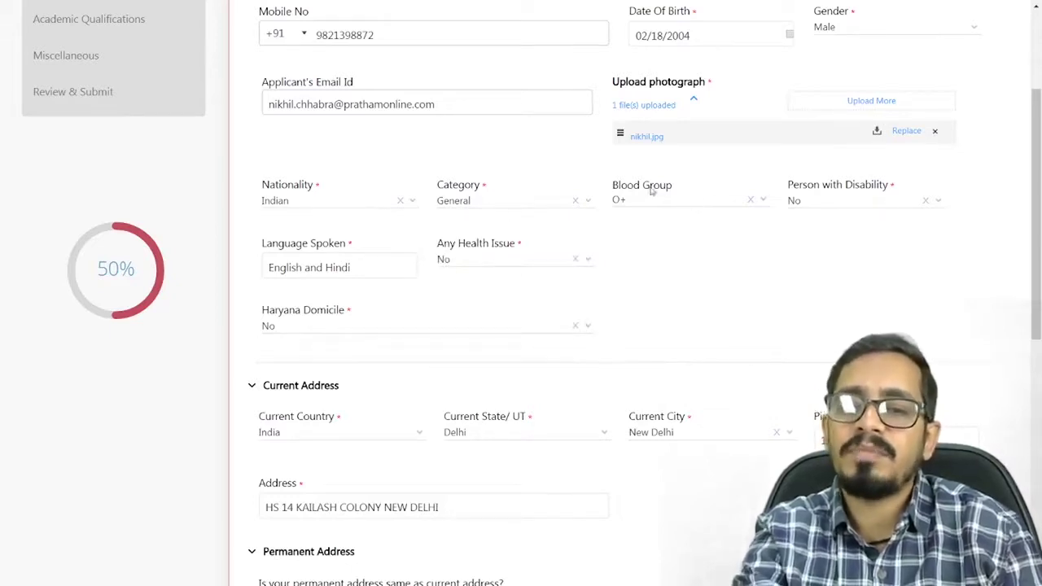
# Review the current address, permanent address and parent/guardian details, and proceed to the payment section
pyautogui.moveTo(1041, 233); pyautogui.dragTo(1041, 261)
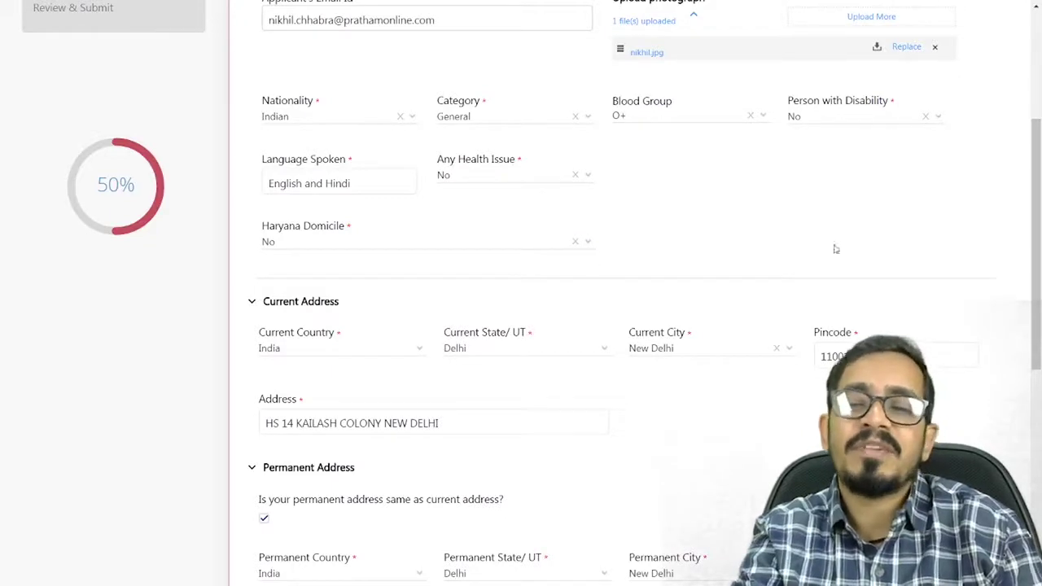
pyautogui.moveTo(1039, 252); pyautogui.dragTo(1039, 321)
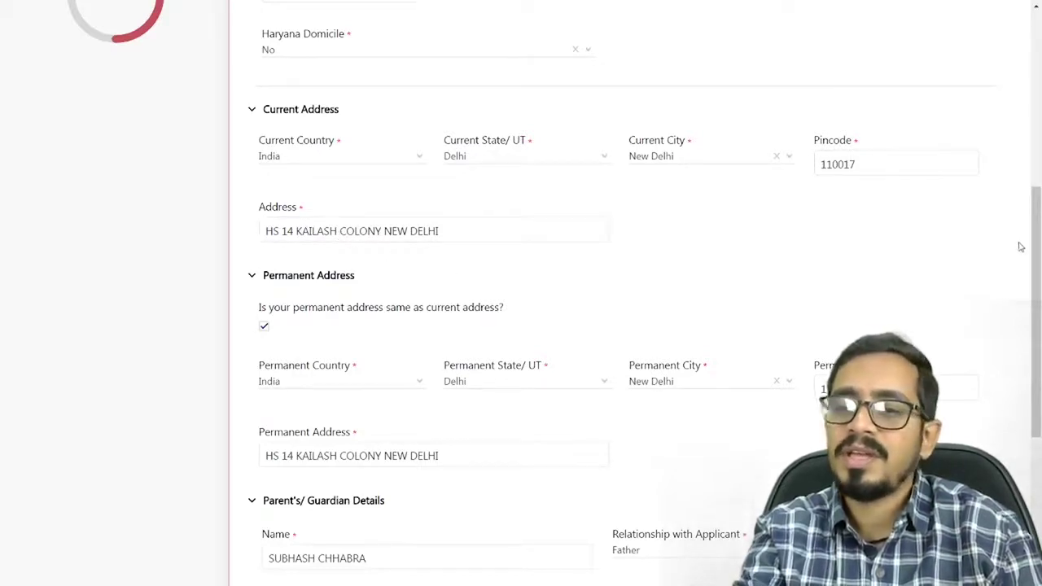
pyautogui.scroll(-2, 1002, 228)
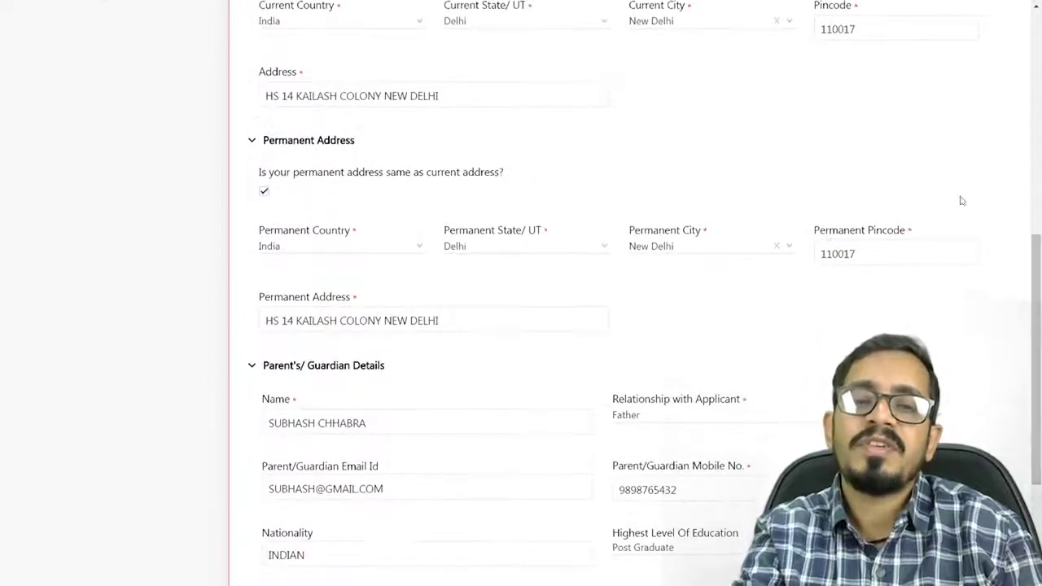
pyautogui.click(264, 191)
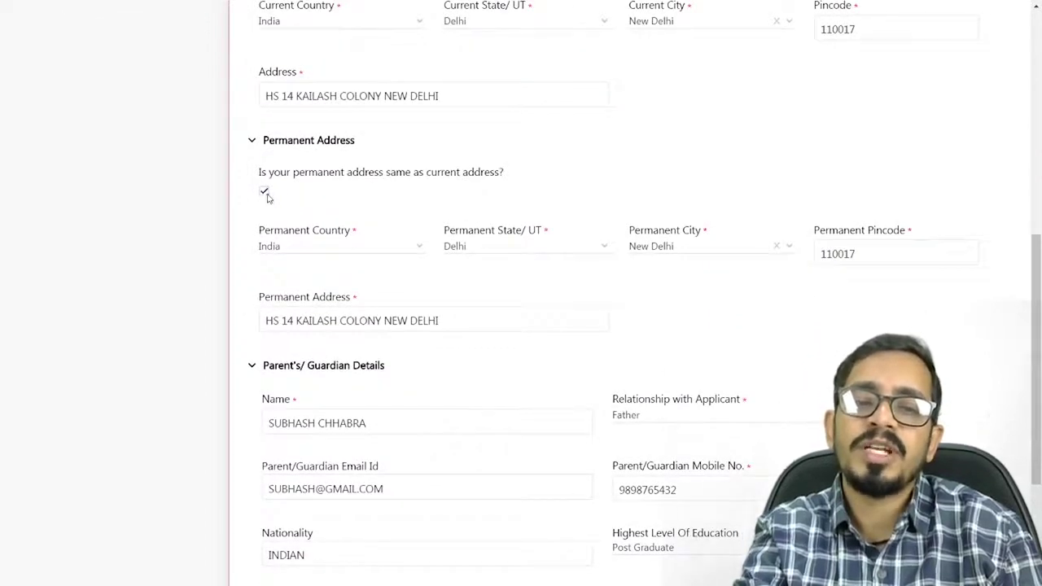
pyautogui.click(328, 193)
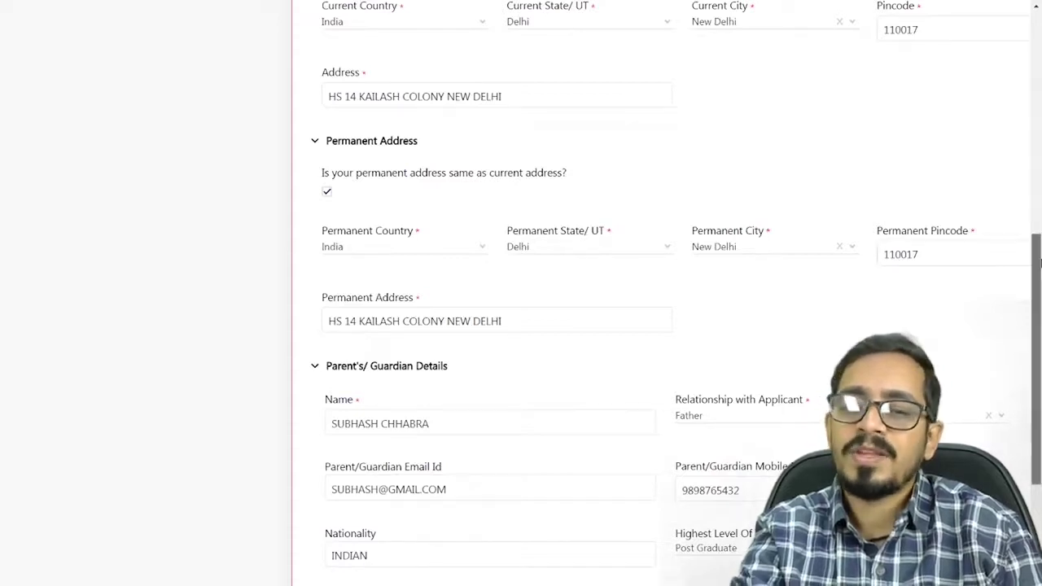
pyautogui.scroll(-1, 1039, 275)
pyautogui.moveTo(1039, 275); pyautogui.dragTo(1039, 350)
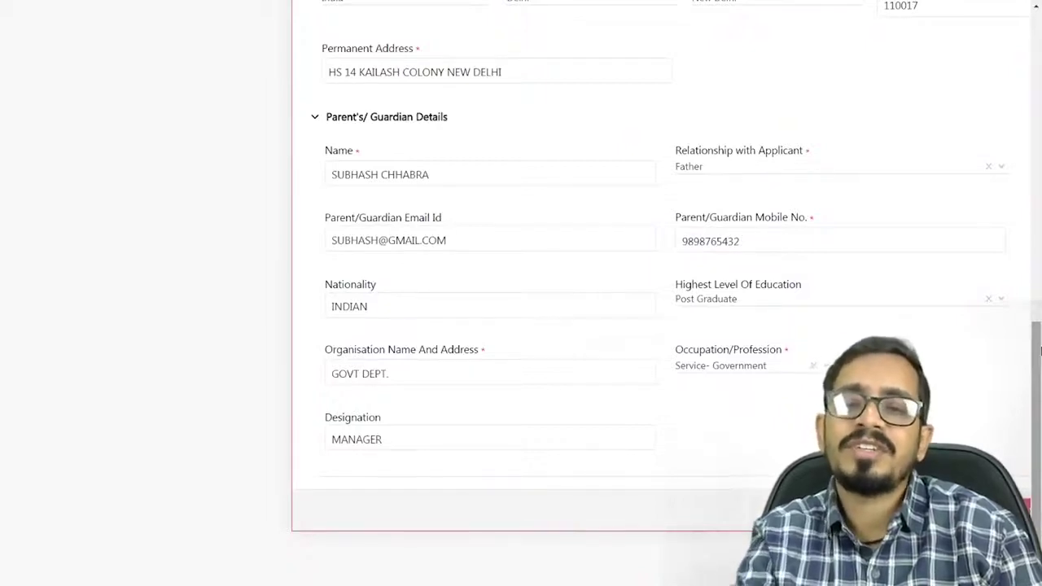
pyautogui.click(482, 177)
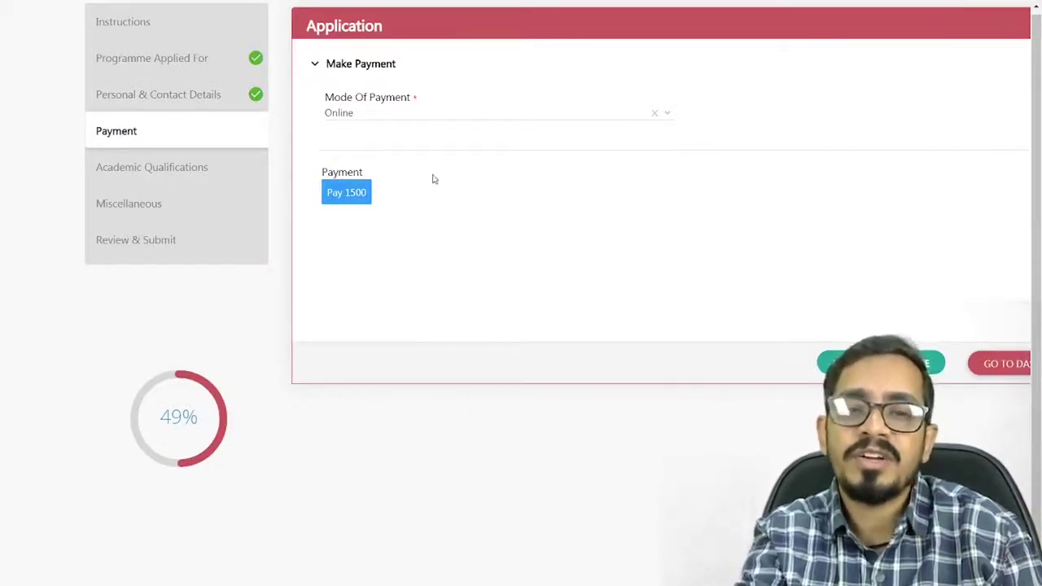
# Review the available modes of payment and select Online
pyautogui.click(421, 115)
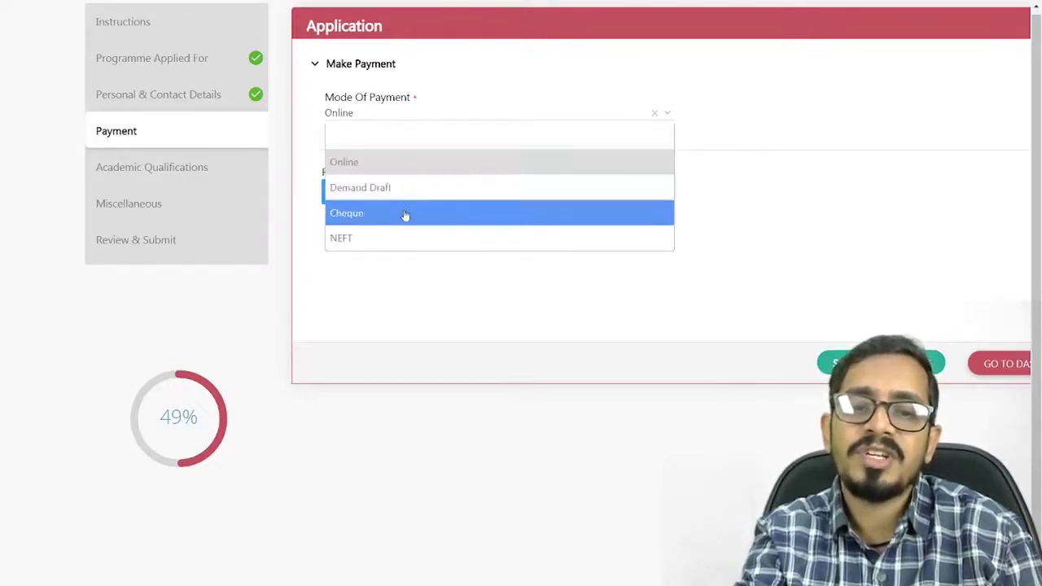
pyautogui.click(426, 163)
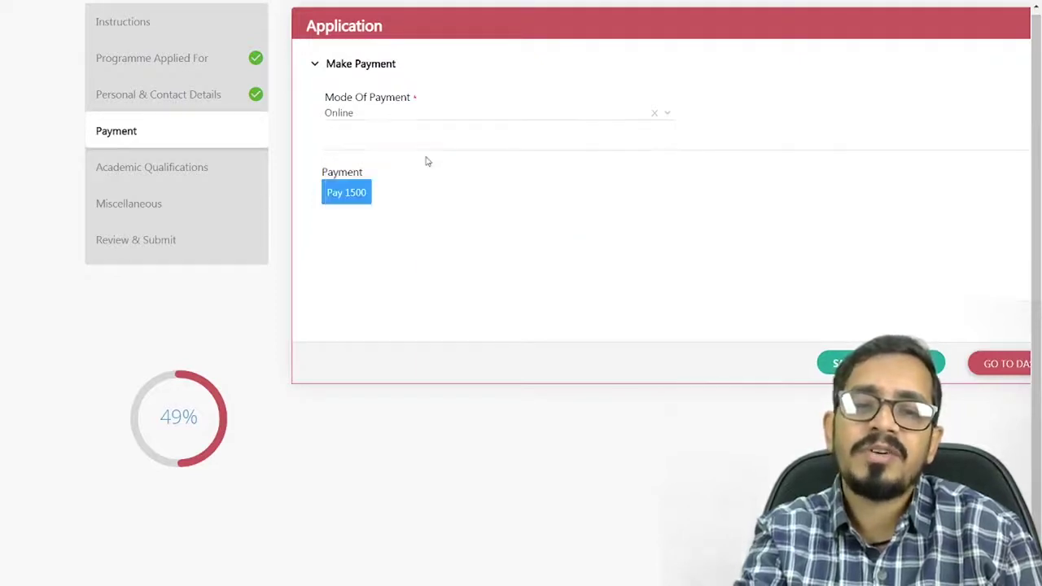
# Open the online payment form for the 1500 application fee and cancel the transaction
pyautogui.click(346, 194)
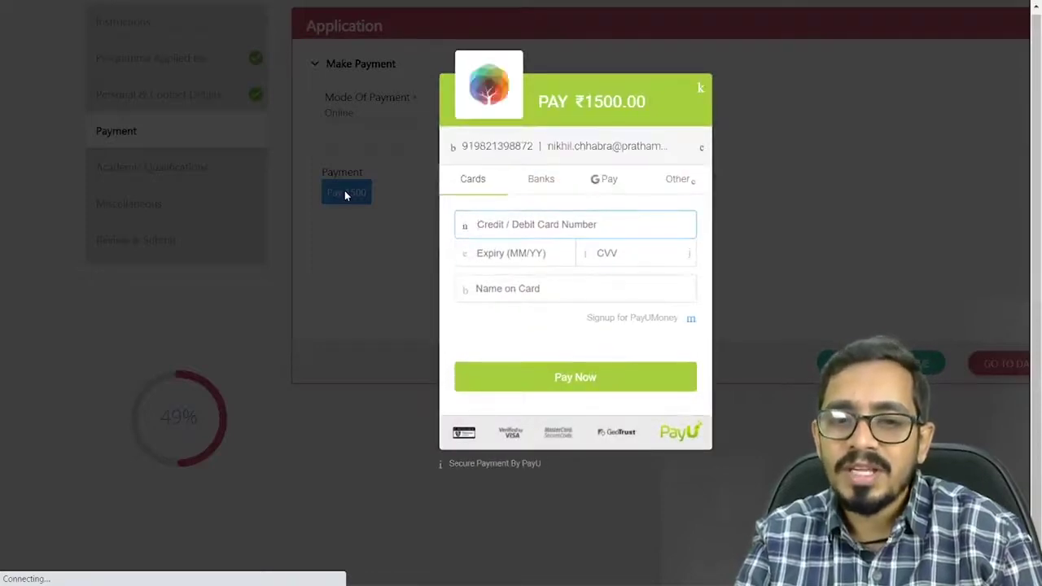
pyautogui.click(532, 235)
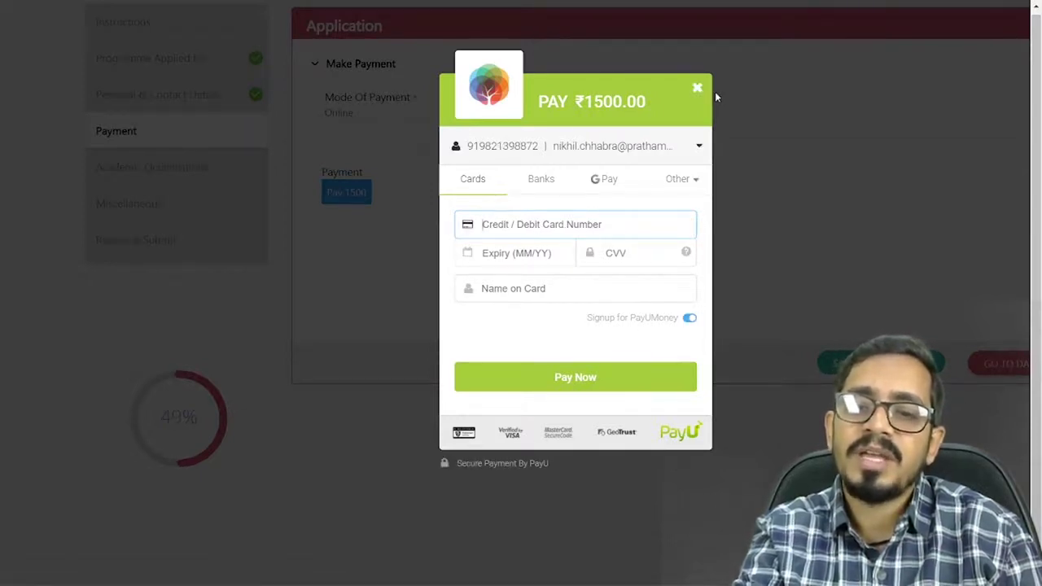
pyautogui.click(697, 87)
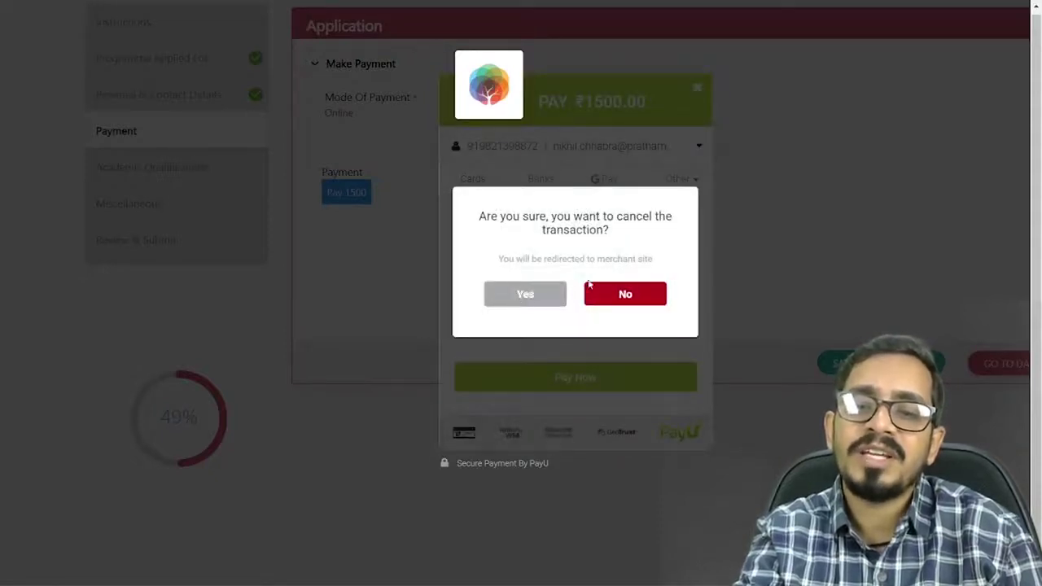
pyautogui.click(508, 300)
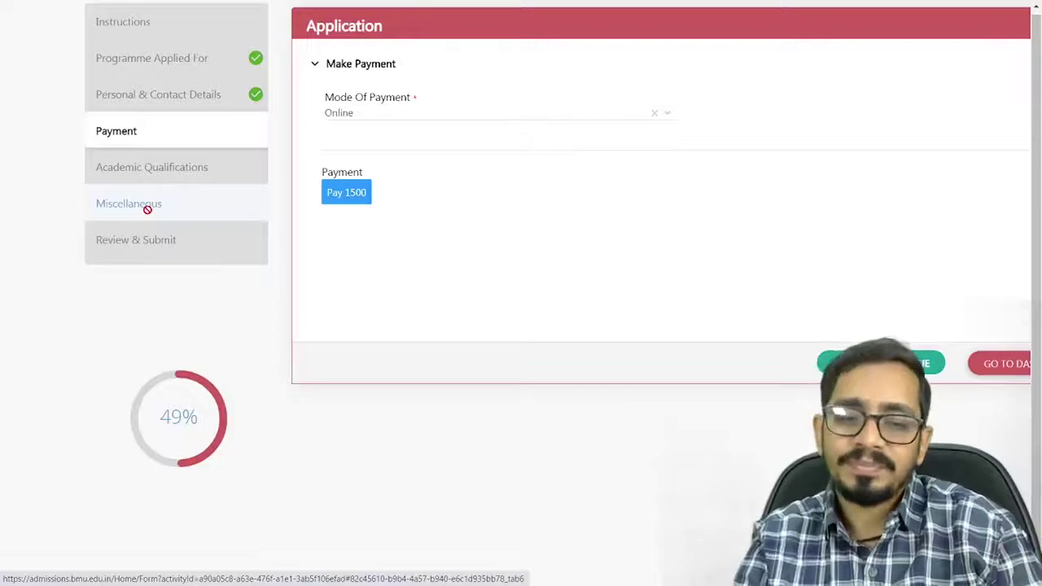
pyautogui.hotkey('alt', 'Tab')
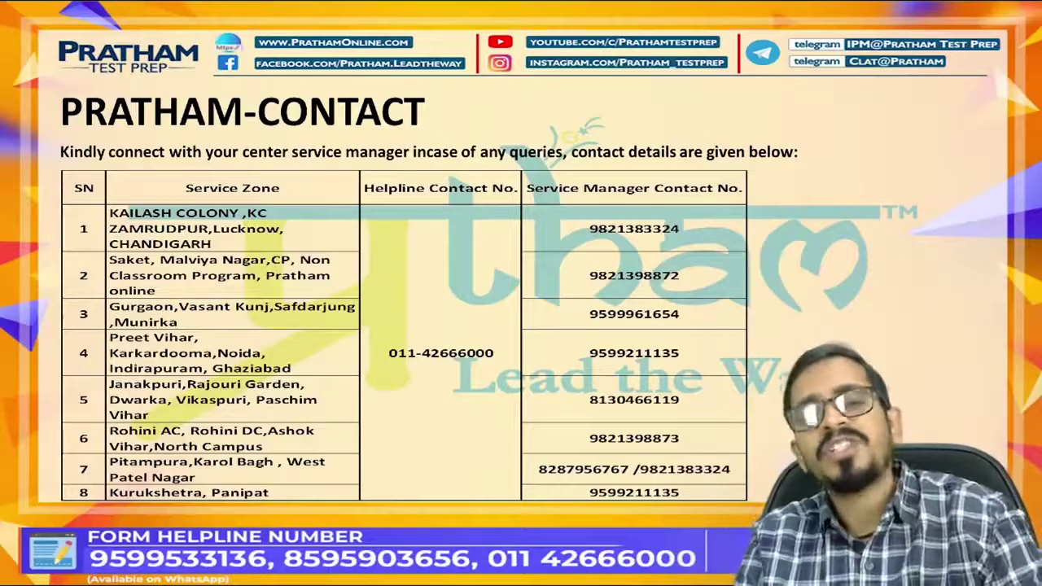